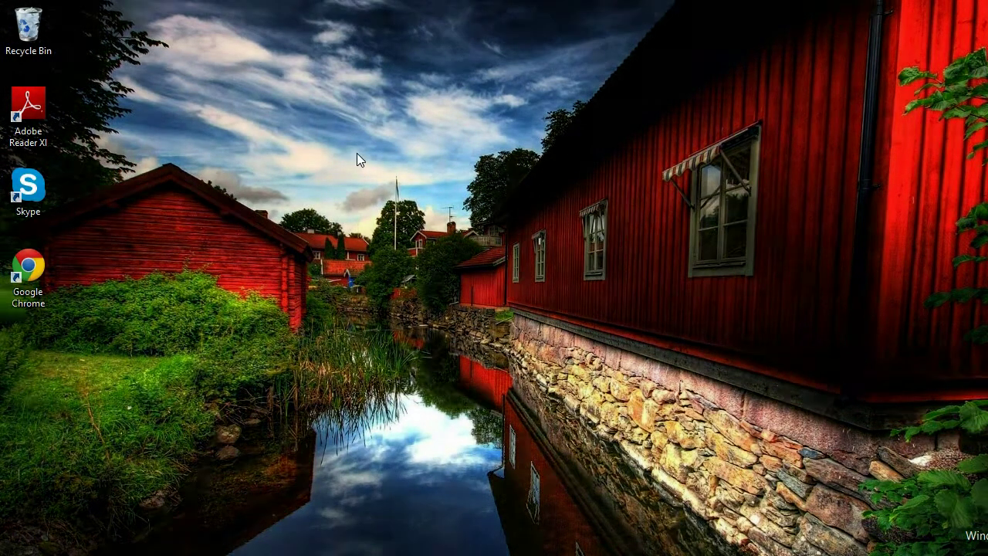
# Right-click an empty spot on the desktop to bring up its shortcut menu.
pyautogui.rightClick(357, 154)
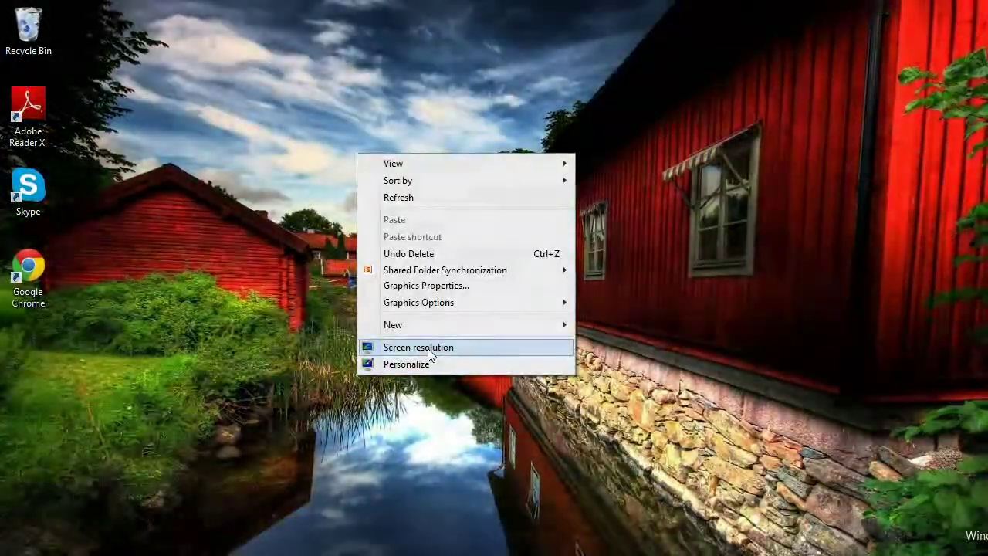
# Open Screen resolution settings and expand the list of available resolutions.
pyautogui.click(430, 349)
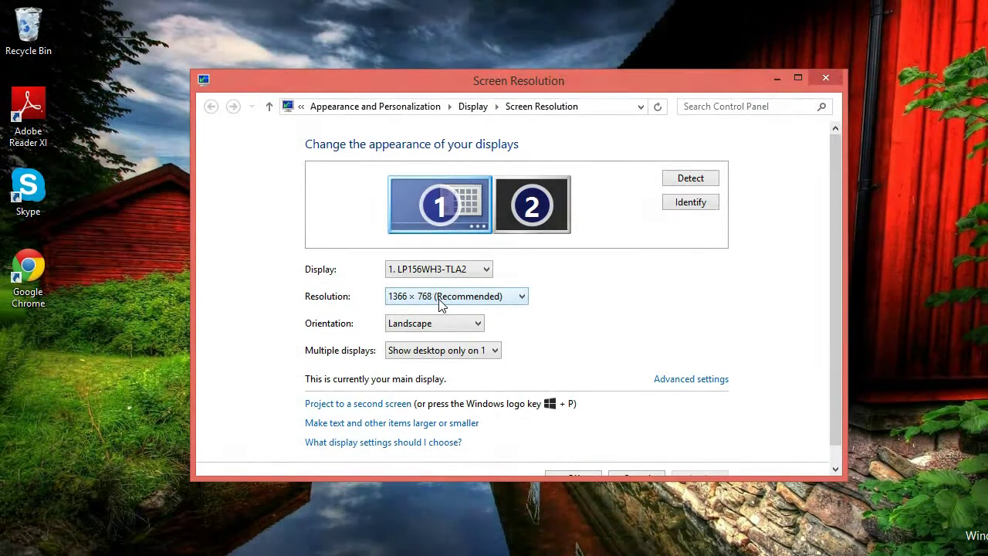
pyautogui.click(441, 304)
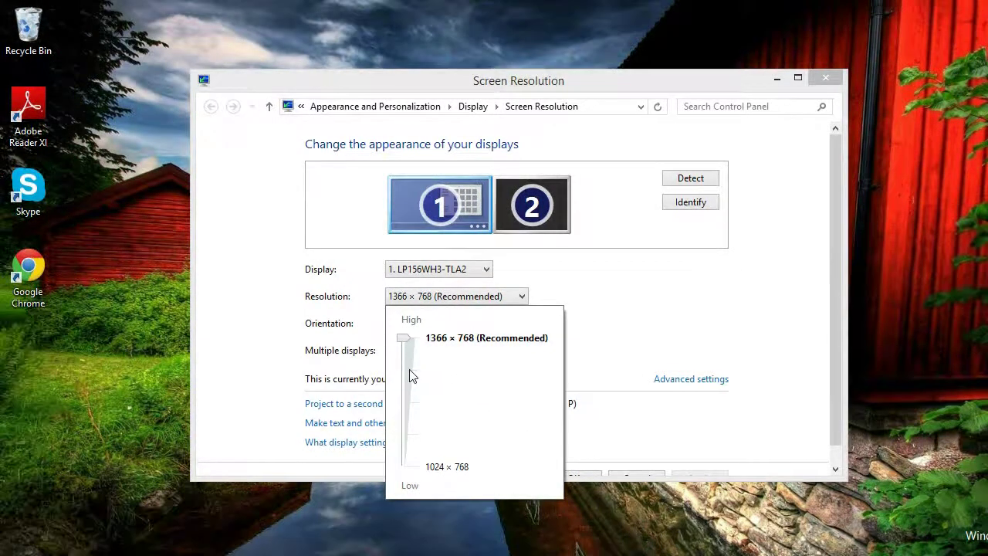
# Try 1360 × 768, return to 1366 × 768 (Recommended), then apply and confirm.
pyautogui.click(410, 375)
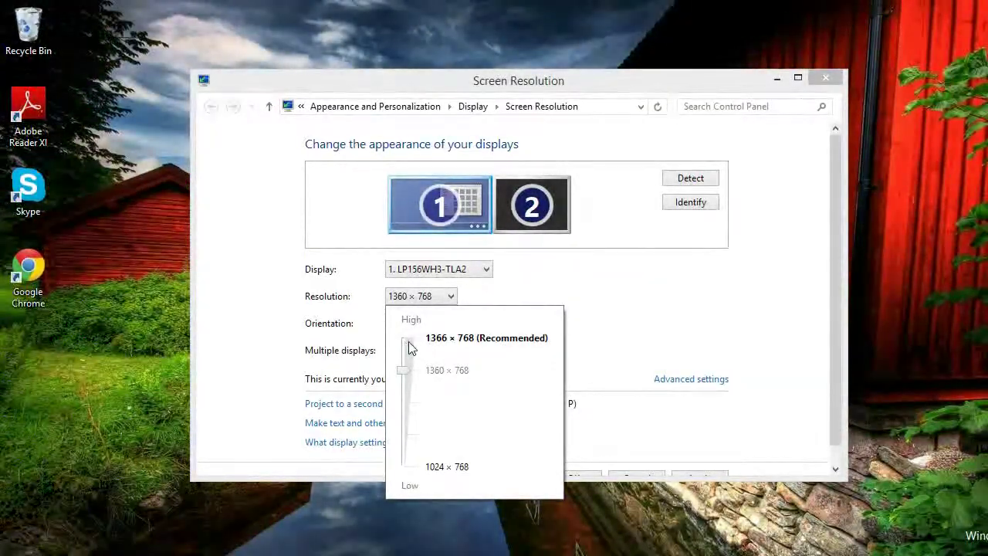
pyautogui.click(409, 344)
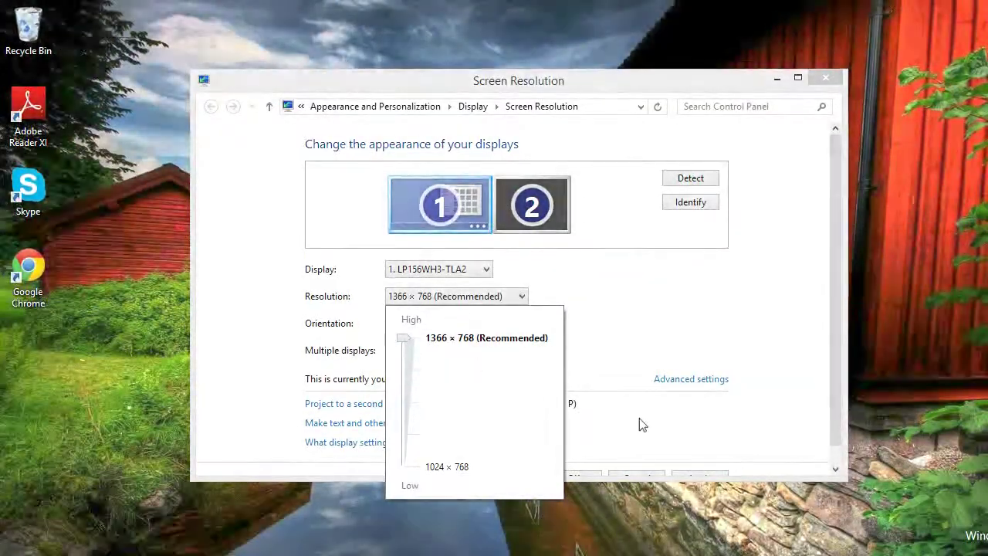
pyautogui.click(639, 418)
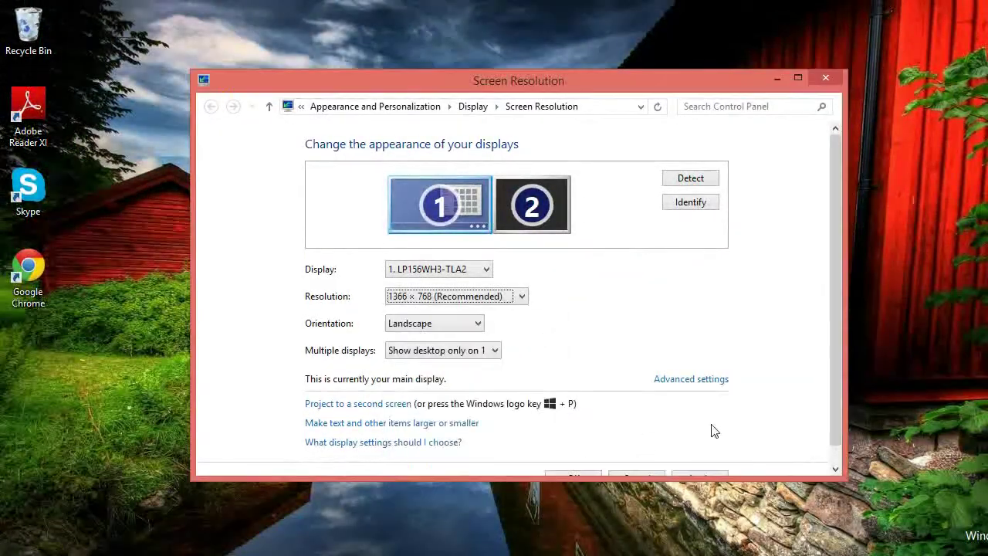
pyautogui.scroll(-1, 819, 384)
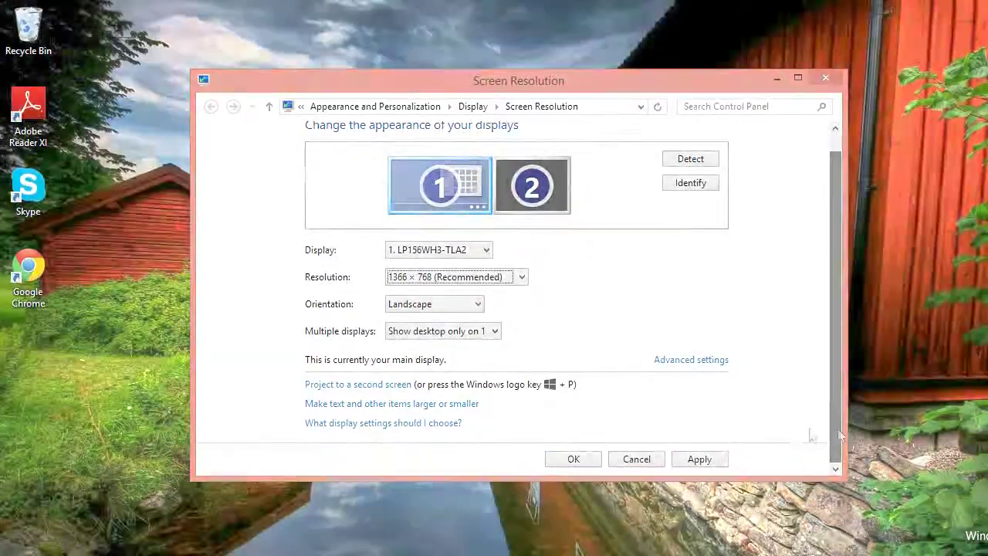
pyautogui.click(702, 459)
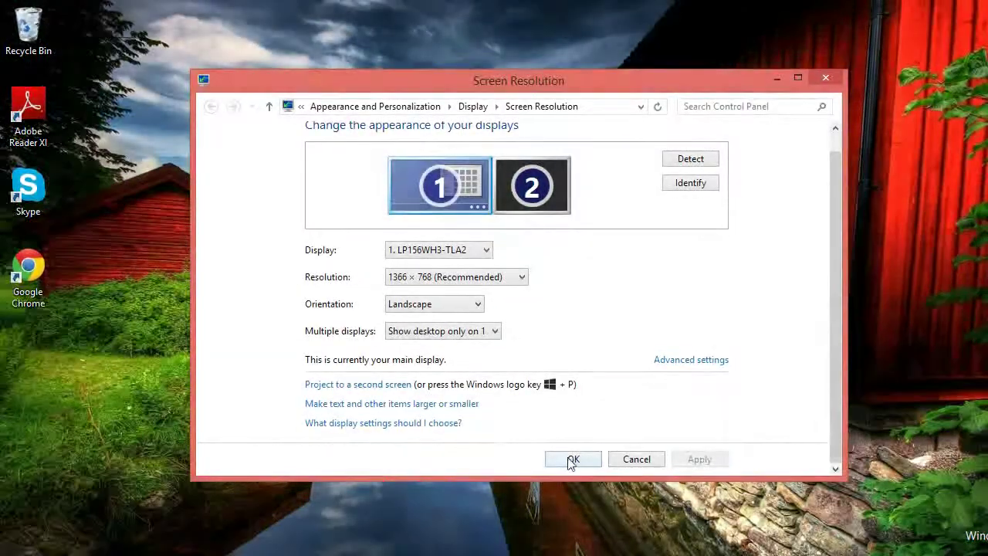
pyautogui.click(572, 459)
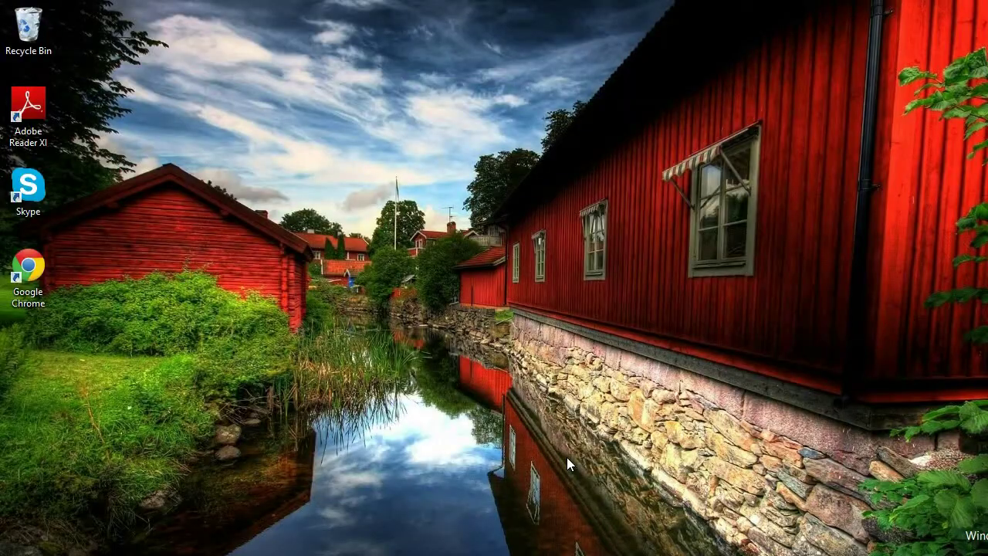
# Reopen Screen Resolution from the desktop menu and expand the resolution list.
pyautogui.rightClick(459, 255)
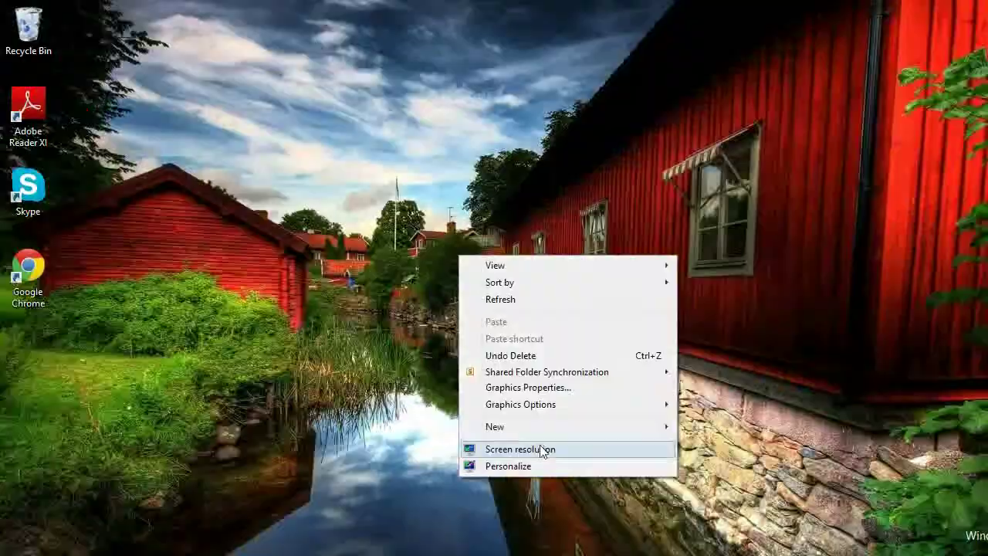
pyautogui.click(544, 449)
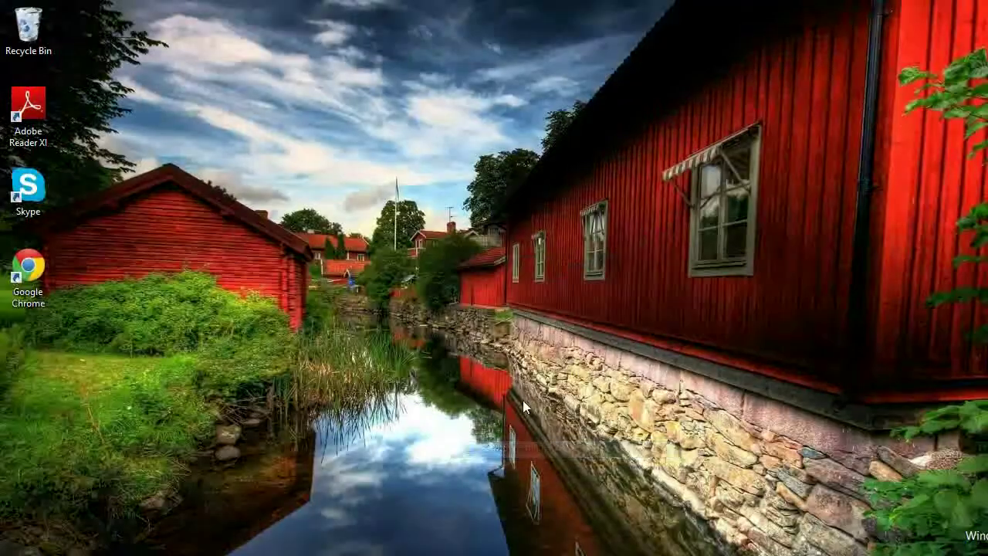
pyautogui.click(464, 299)
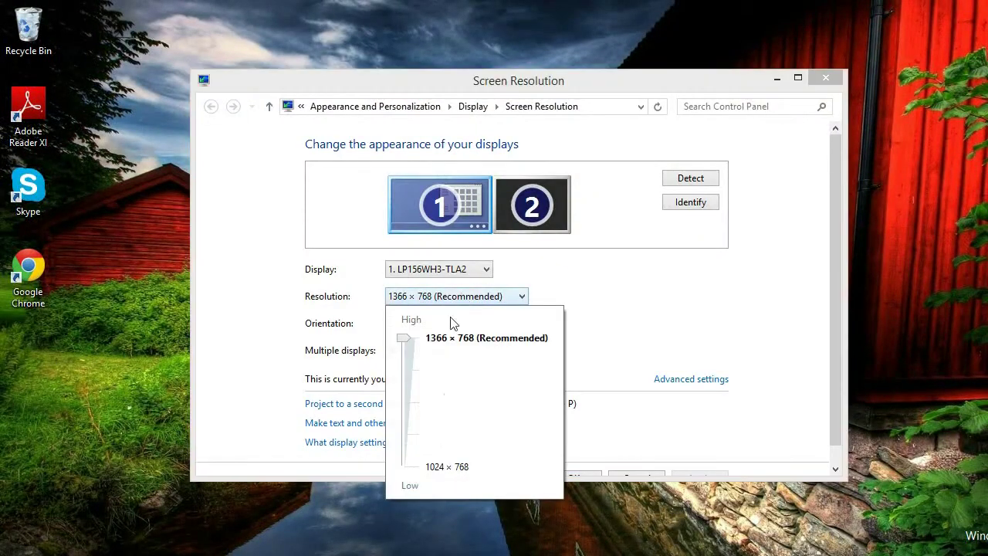
# Lower display 1 to 1024 × 768 and apply it.
pyautogui.click(411, 467)
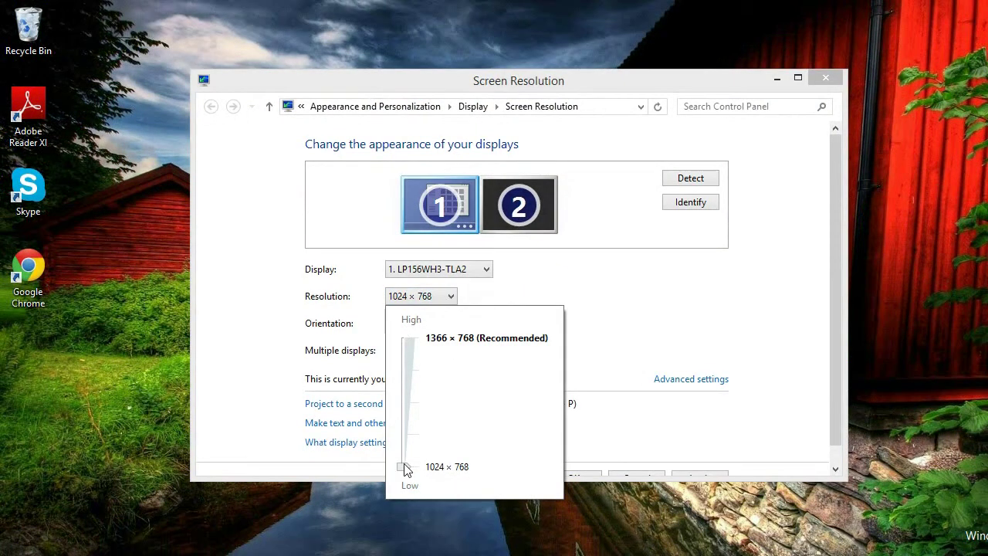
pyautogui.click(831, 389)
pyautogui.scroll(-1, 827, 396)
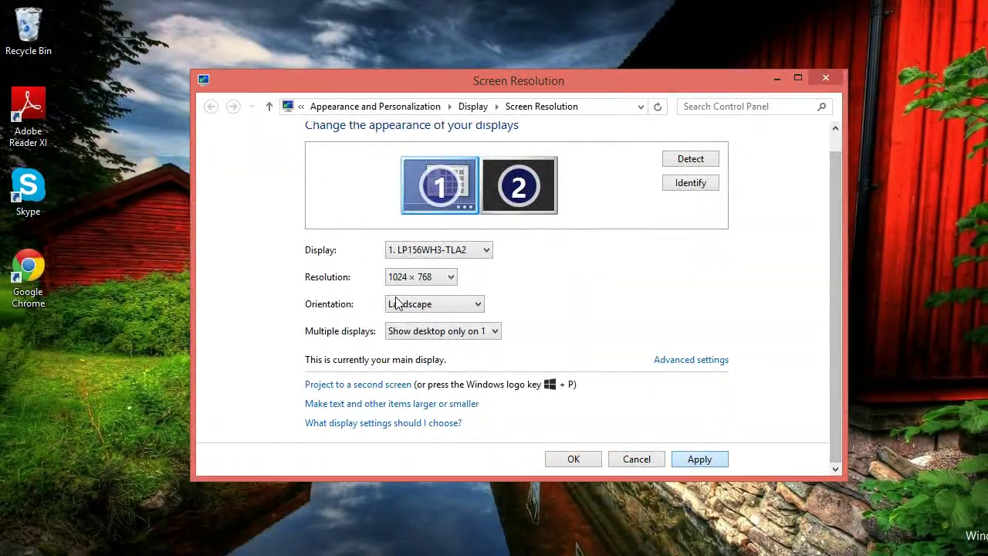
pyautogui.click(693, 458)
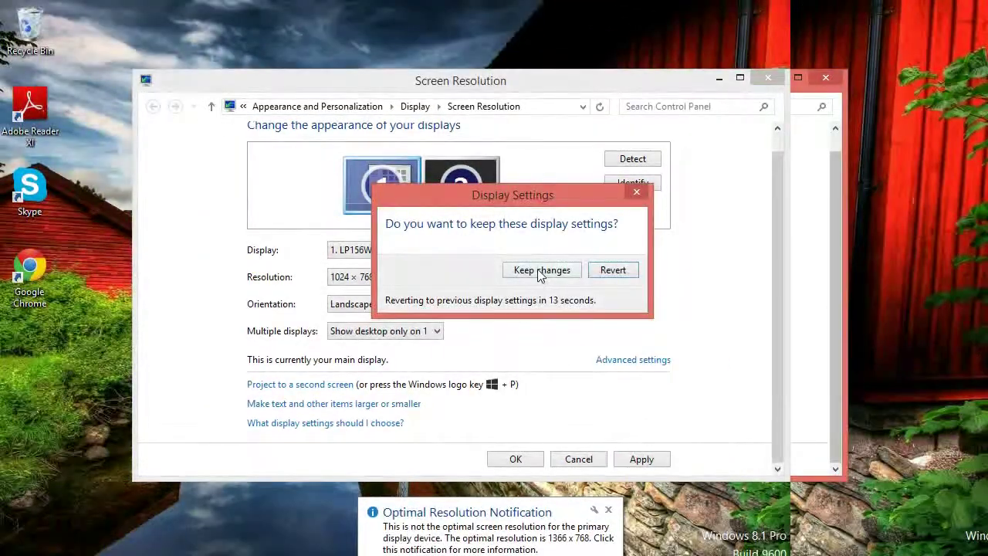
# Keep the 1024 × 768 resolution in the Display Settings prompt.
pyautogui.click(541, 272)
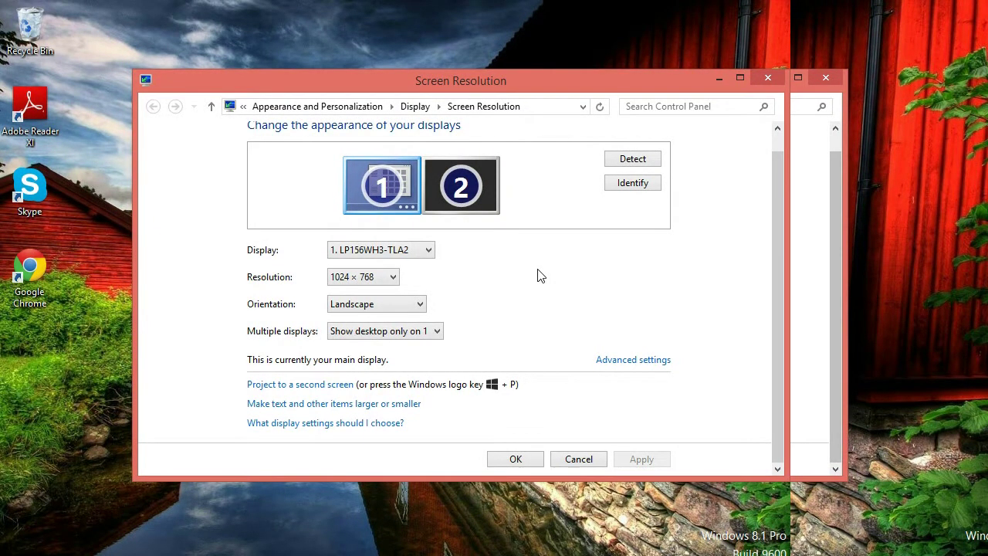
# Switch display 1 back to 1366 × 768 (Recommended) and apply it.
pyautogui.click(393, 277)
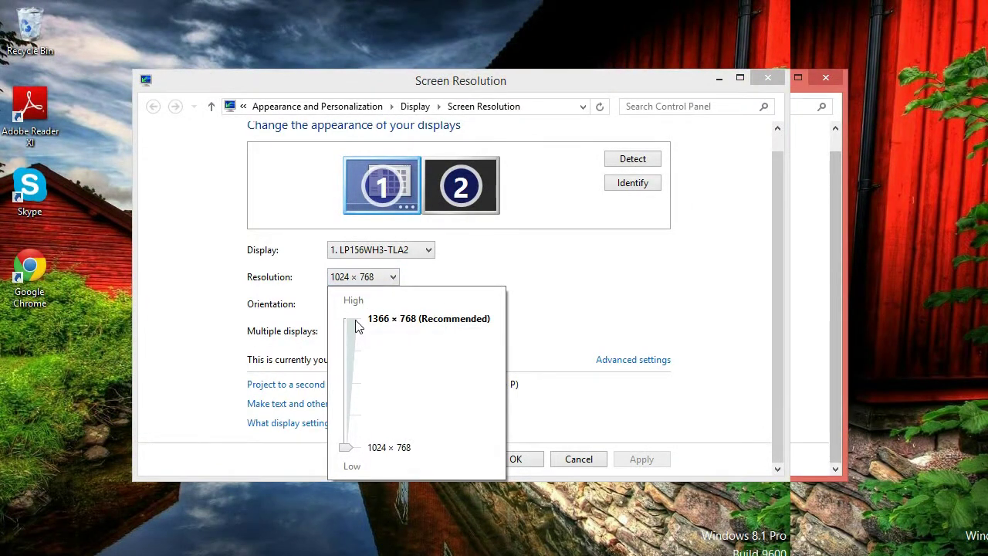
pyautogui.click(357, 327)
pyautogui.click(648, 462)
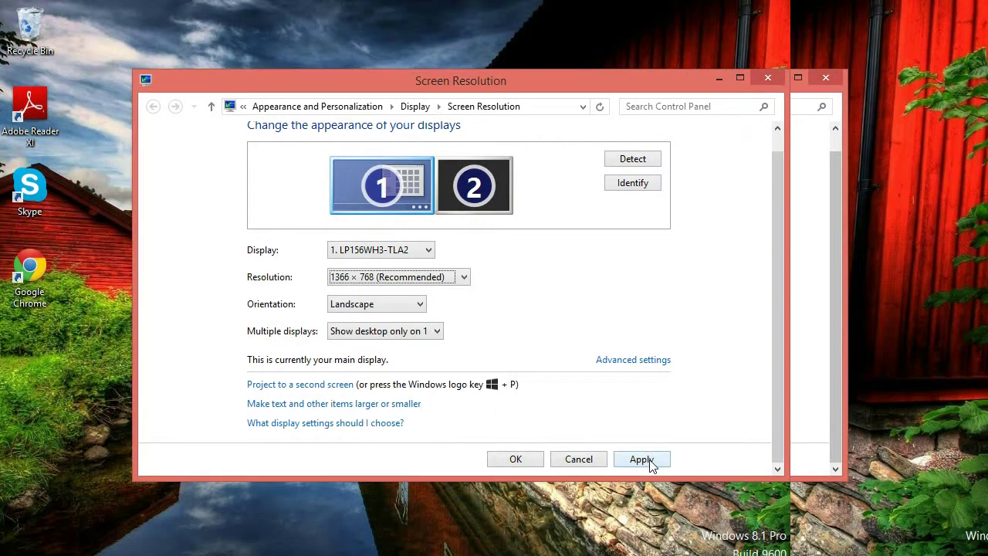